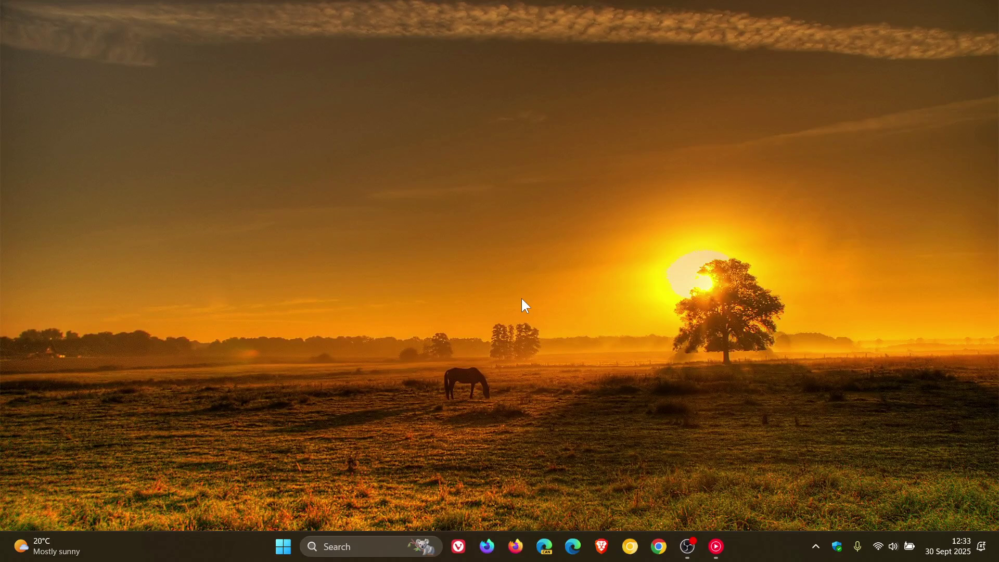
# Open Settings and show Windows Update's history of 50 installed quality updates
pyautogui.click(283, 546)
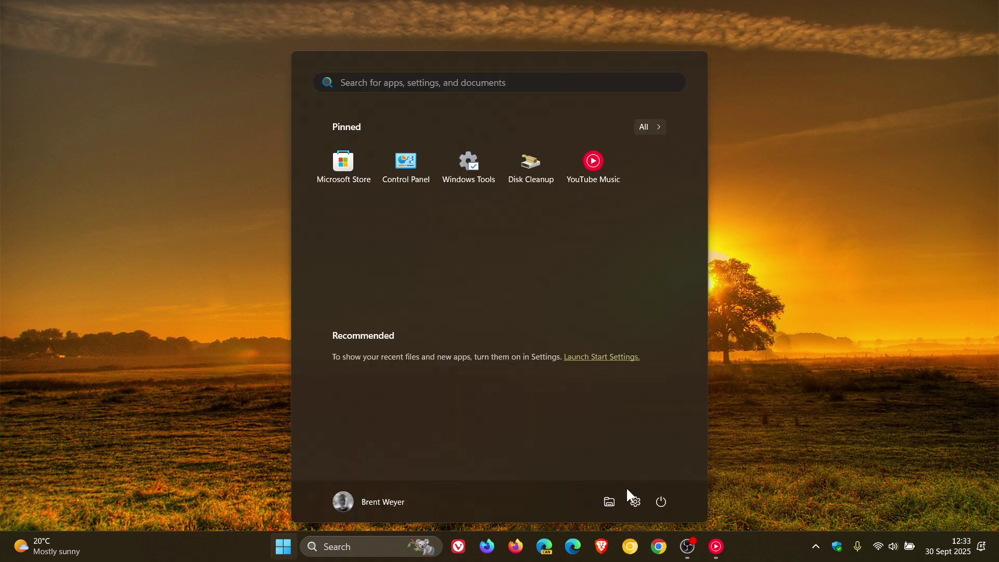
pyautogui.click(633, 500)
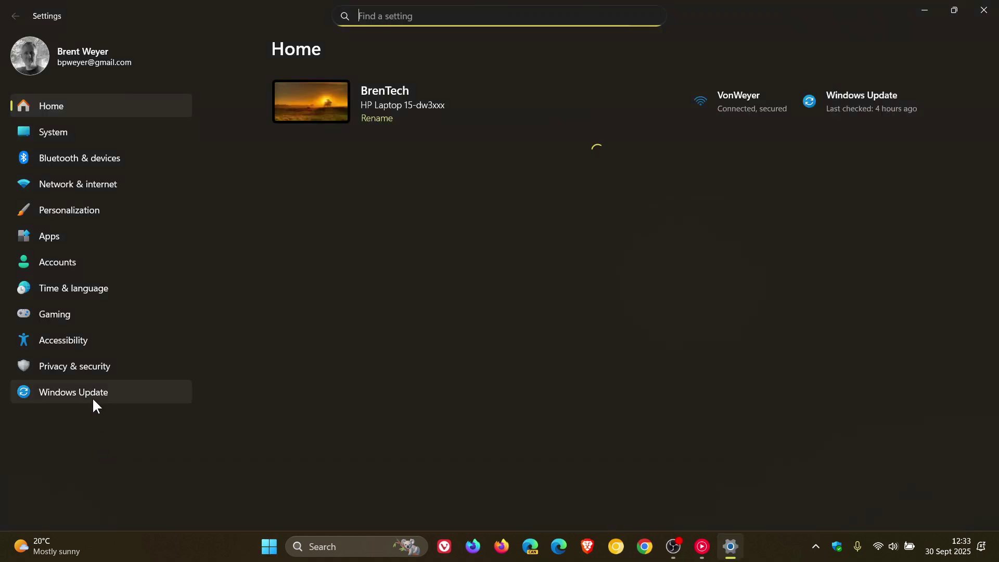
pyautogui.click(92, 390)
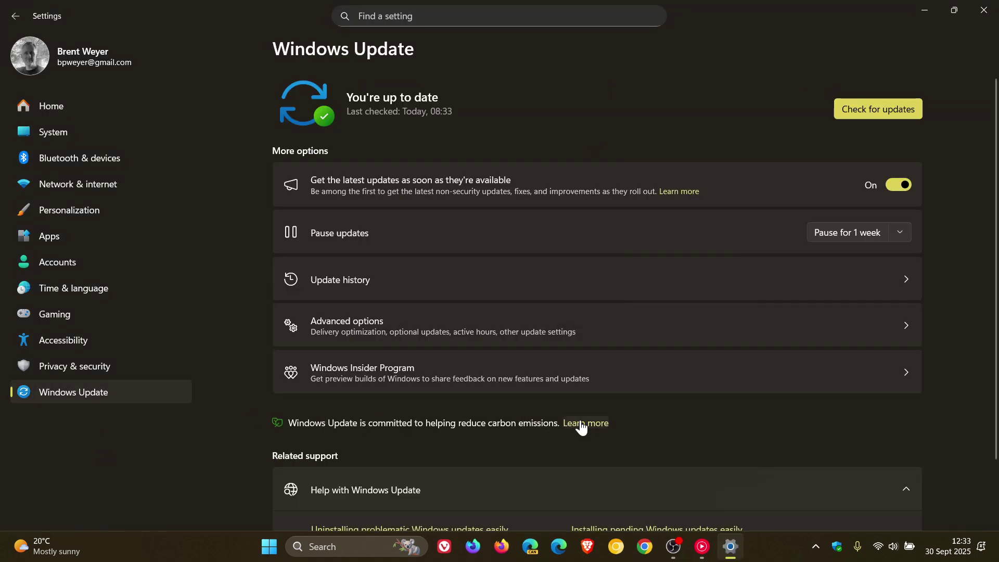
pyautogui.click(583, 277)
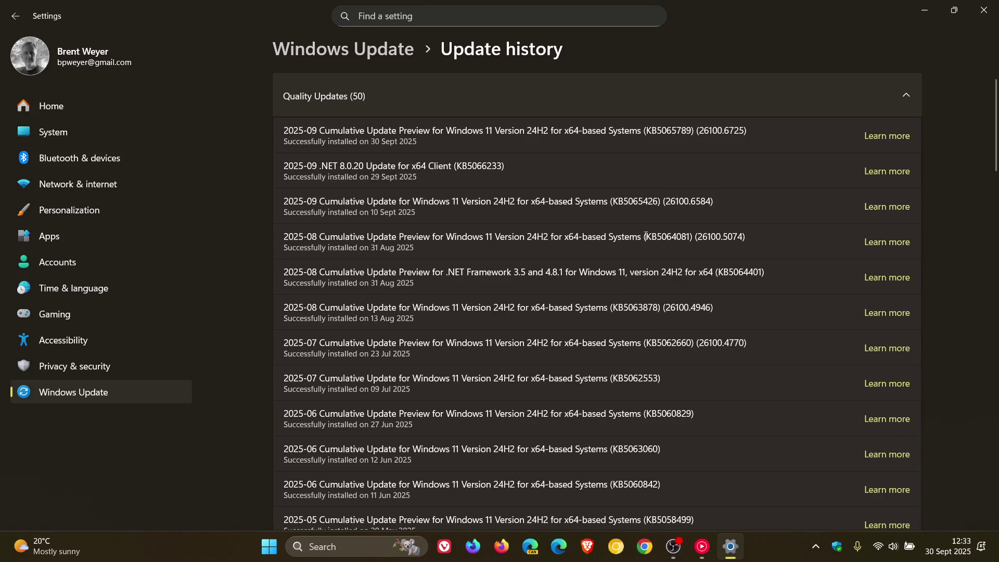
# Select the KB5064081 identifier in the 2025-08 Cumulative Update Preview row
pyautogui.moveTo(644, 236); pyautogui.dragTo(692, 241)
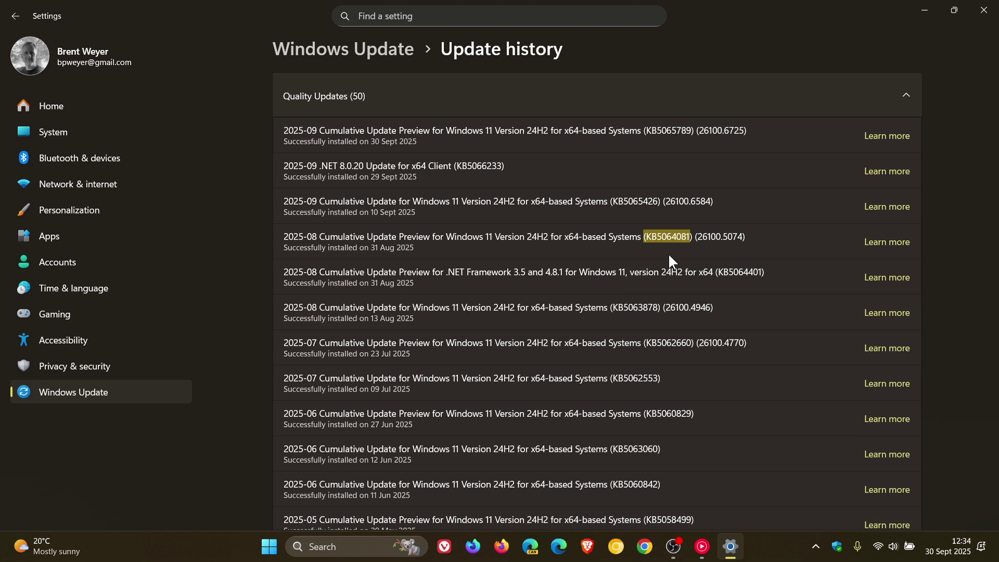
# Minimize the Settings window to reveal the desktop wallpaper
pyautogui.click(926, 10)
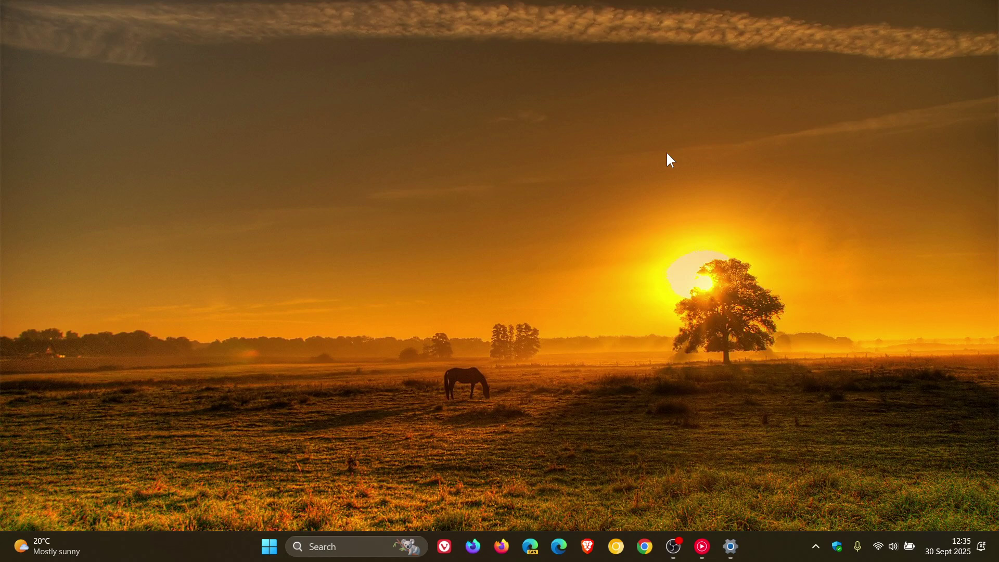
# Restore Settings from the taskbar and select KB5065789 in the 2025-09 preview row
pyautogui.click(731, 546)
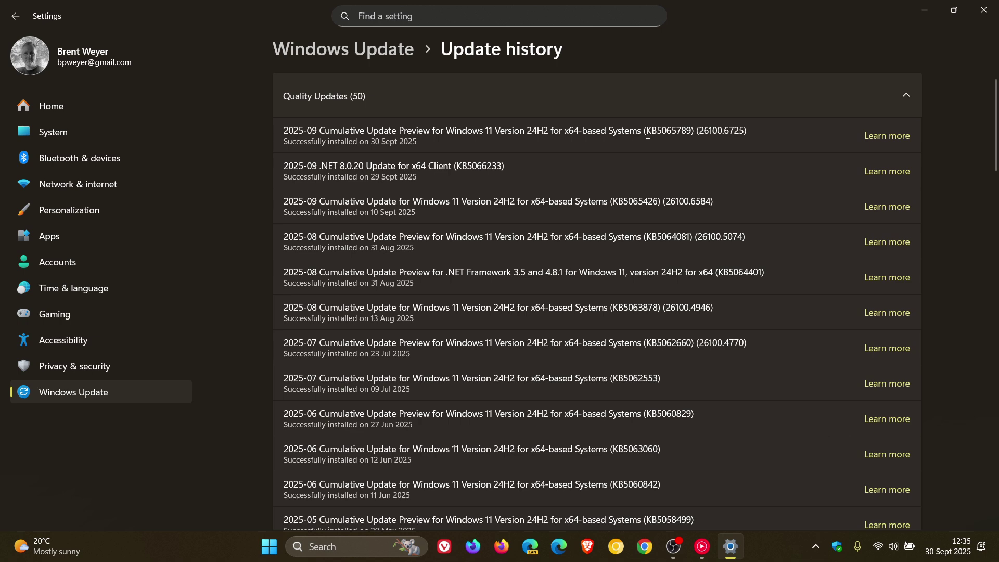
pyautogui.moveTo(647, 135); pyautogui.dragTo(690, 136)
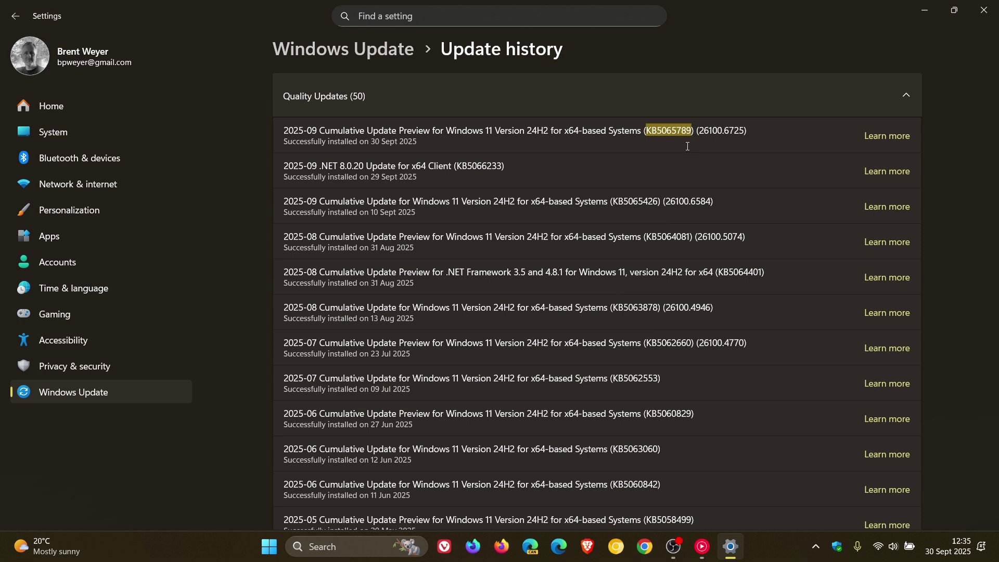
# Close the Settings window, leaving only the desktop and taskbar
pyautogui.click(982, 10)
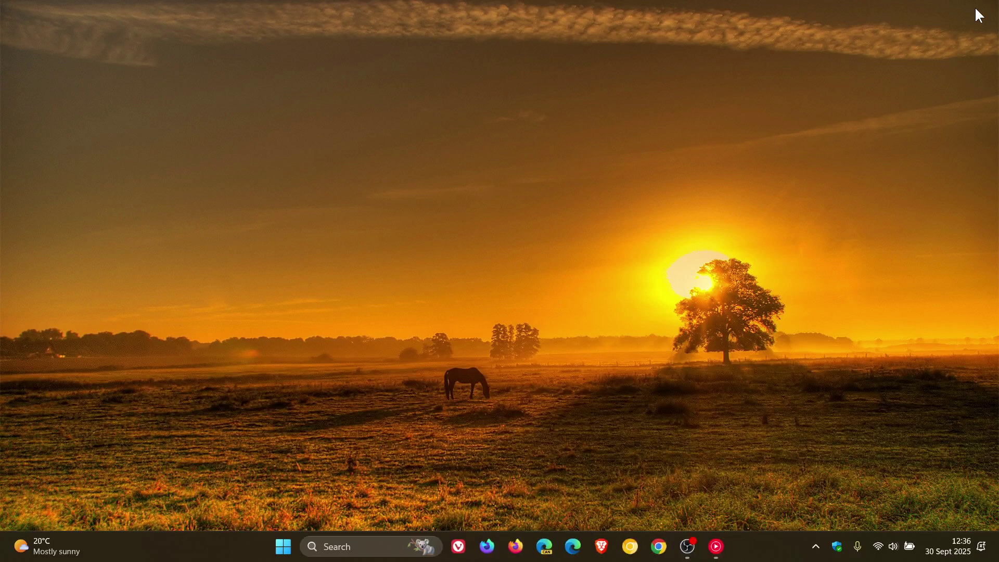